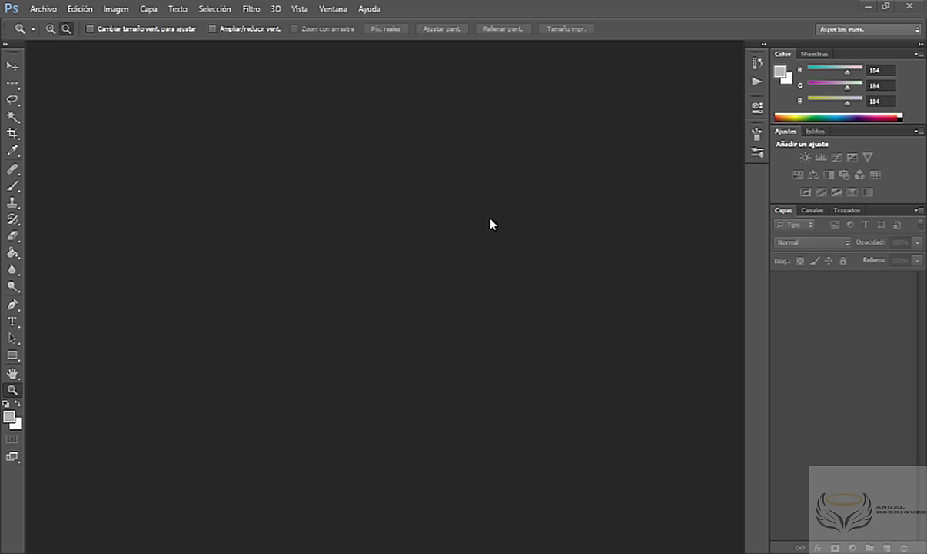
# Step: Open the maxresdefault park photo from Pictures > proyecti
pyautogui.click(47, 9)
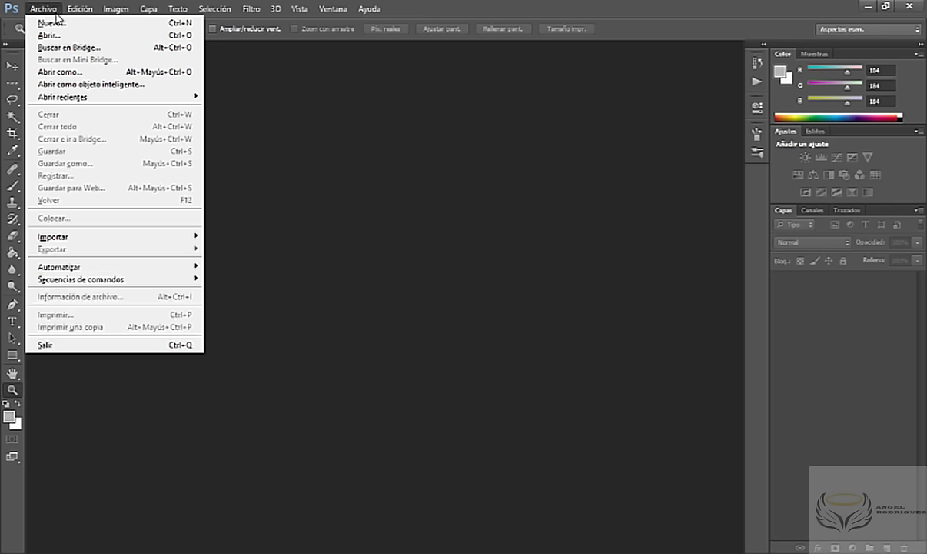
pyautogui.click(74, 37)
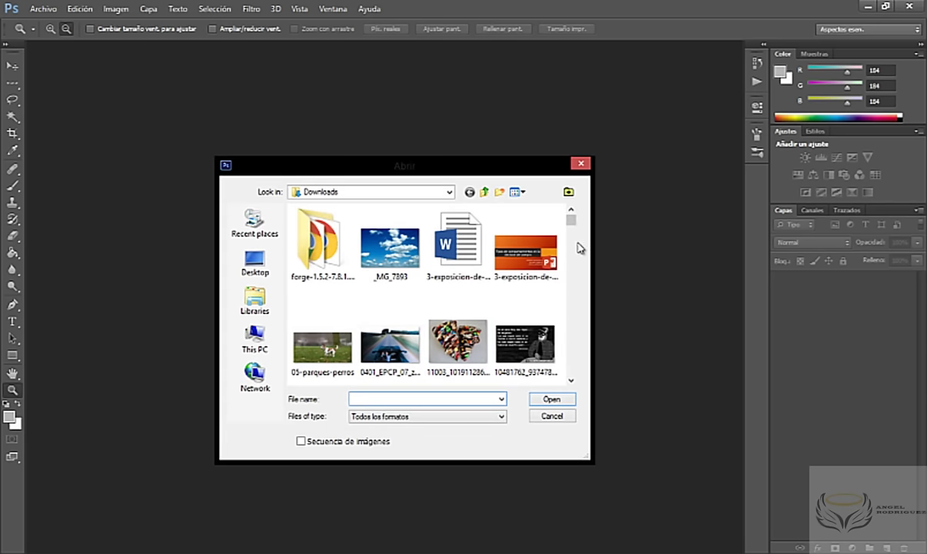
pyautogui.click(259, 296)
pyautogui.doubleClick(327, 255)
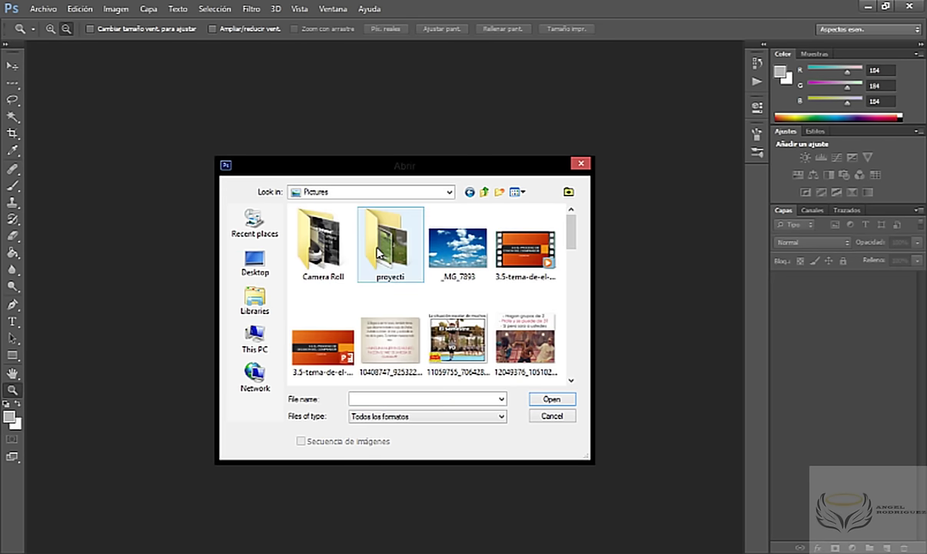
pyautogui.doubleClick(378, 253)
pyautogui.click(379, 248)
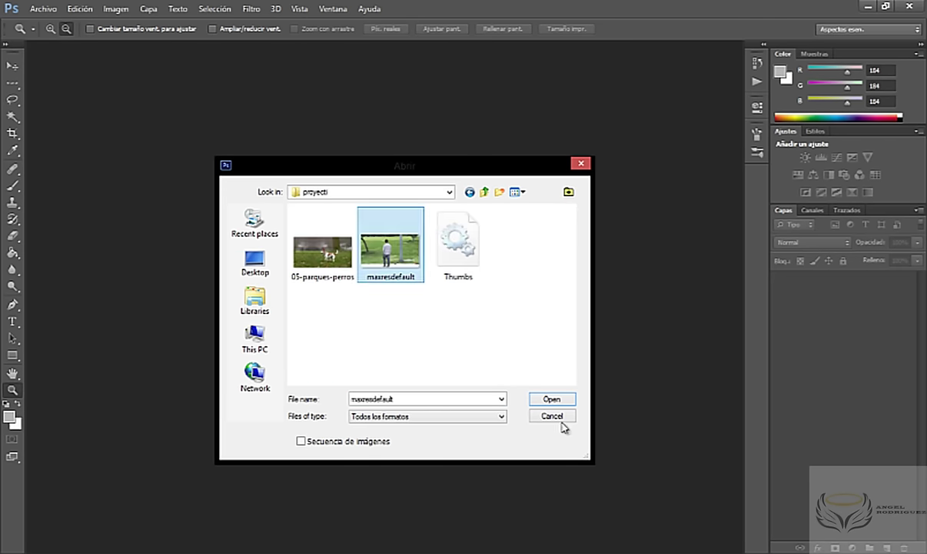
pyautogui.click(552, 399)
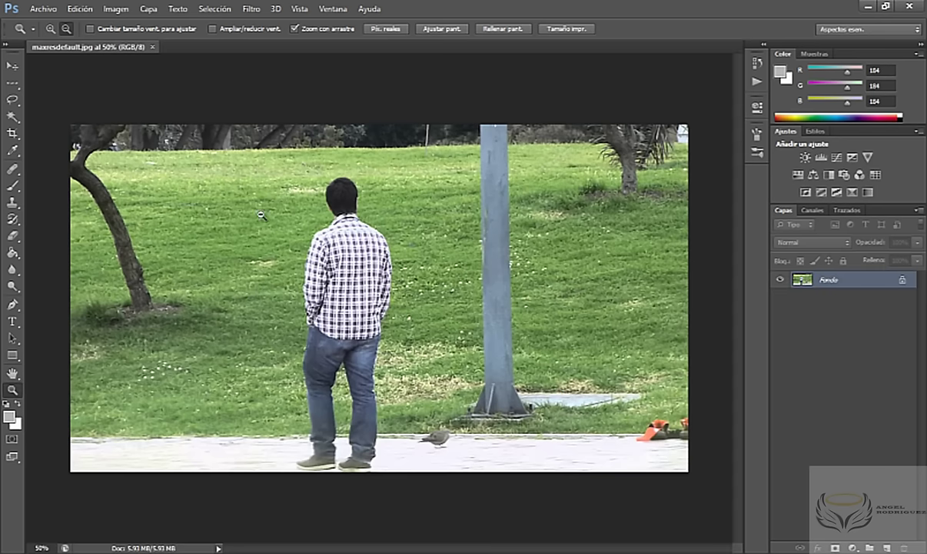
# Step: Open 05-parques-perros from the same folder as a second document
pyautogui.click(43, 8)
pyautogui.click(51, 35)
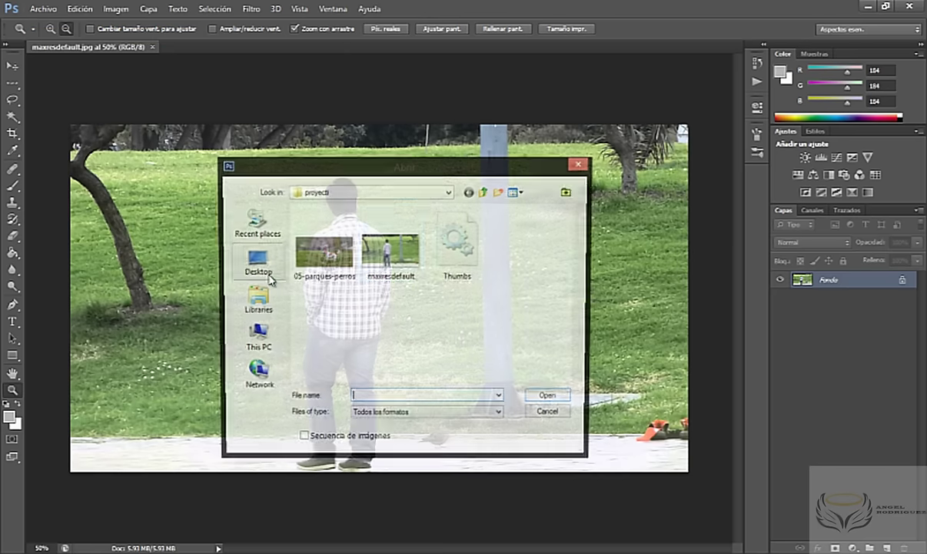
pyautogui.click(322, 245)
pyautogui.click(539, 396)
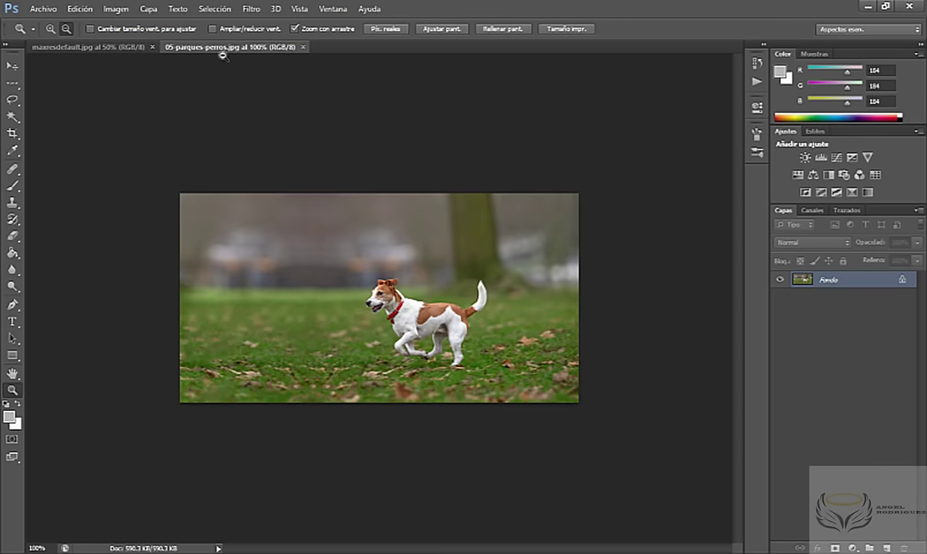
pyautogui.click(13, 67)
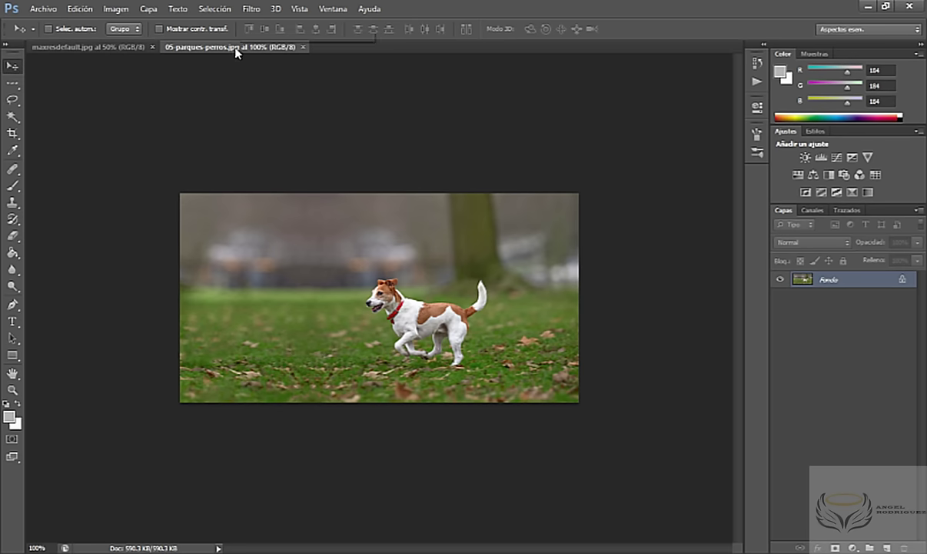
# Step: Drag the dog image onto maxresdefault as layer Capa 1 and close the dog document
pyautogui.moveTo(219, 47); pyautogui.dragTo(334, 150)
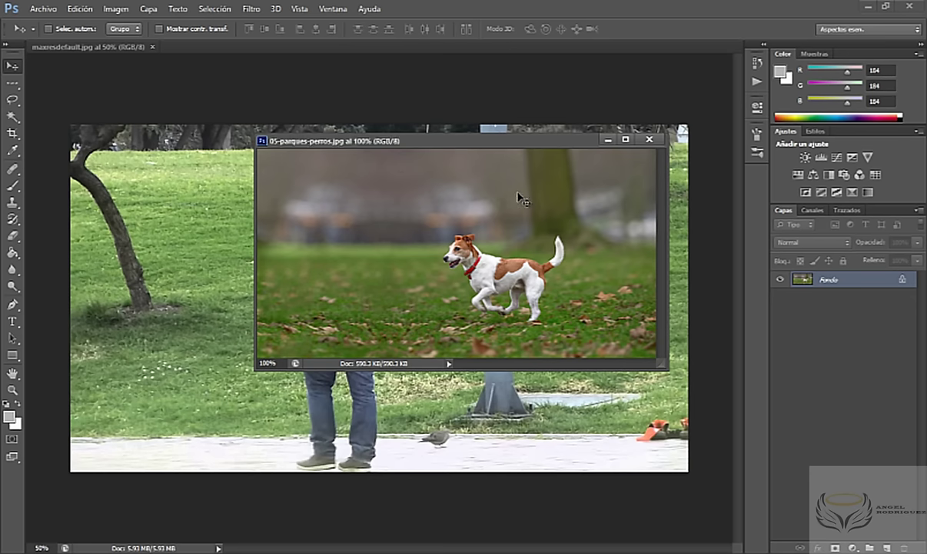
pyautogui.moveTo(518, 197)
pyautogui.mouseDown()
pyautogui.moveTo(185, 218)
pyautogui.moveTo(173, 206)
pyautogui.mouseUp()
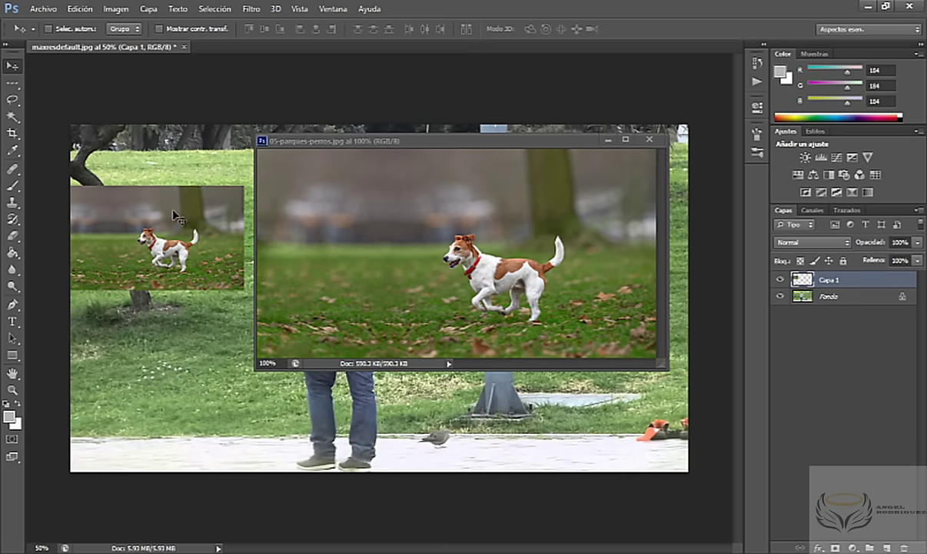
pyautogui.click(650, 140)
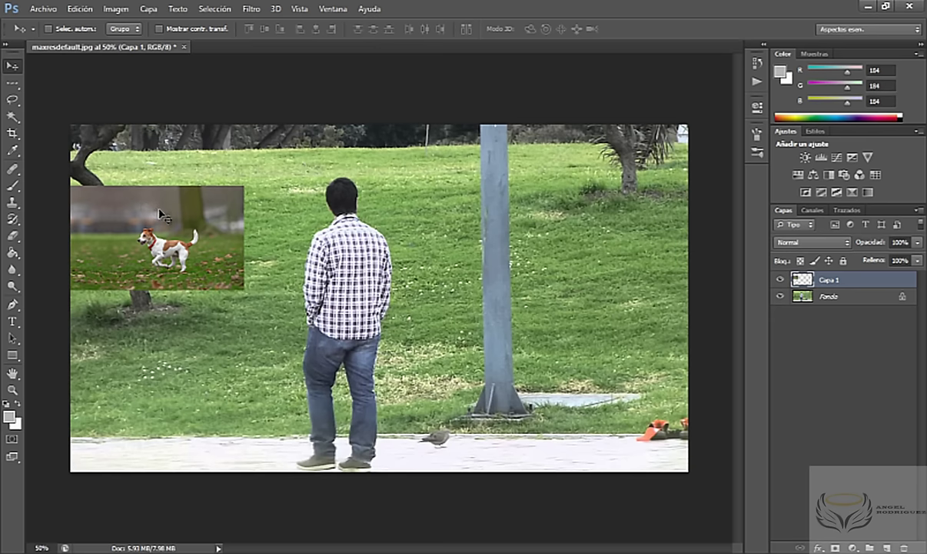
pyautogui.hotkey('ctrl', 't')
# Step: Move the dog layer up and right above the man's head and apply the transform
pyautogui.moveTo(175, 235); pyautogui.dragTo(257, 162)
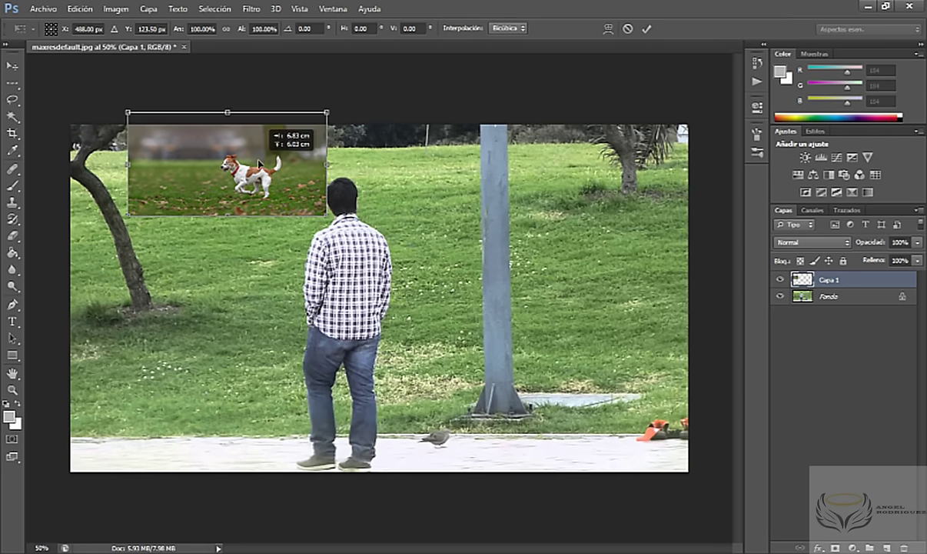
pyautogui.moveTo(312, 158)
pyautogui.mouseDown()
pyautogui.moveTo(433, 158)
pyautogui.moveTo(435, 185)
pyautogui.moveTo(454, 175)
pyautogui.moveTo(423, 165)
pyautogui.moveTo(410, 187)
pyautogui.mouseUp()
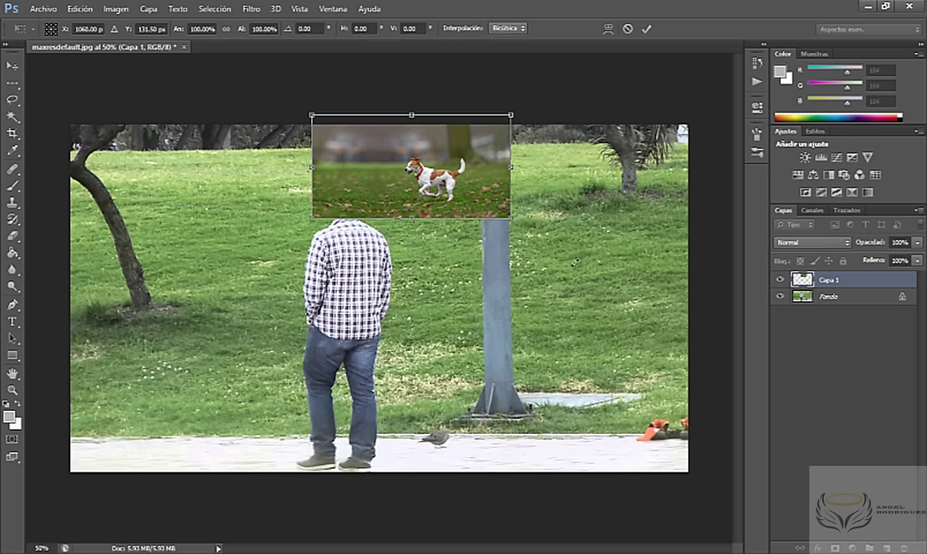
pyautogui.click(13, 82)
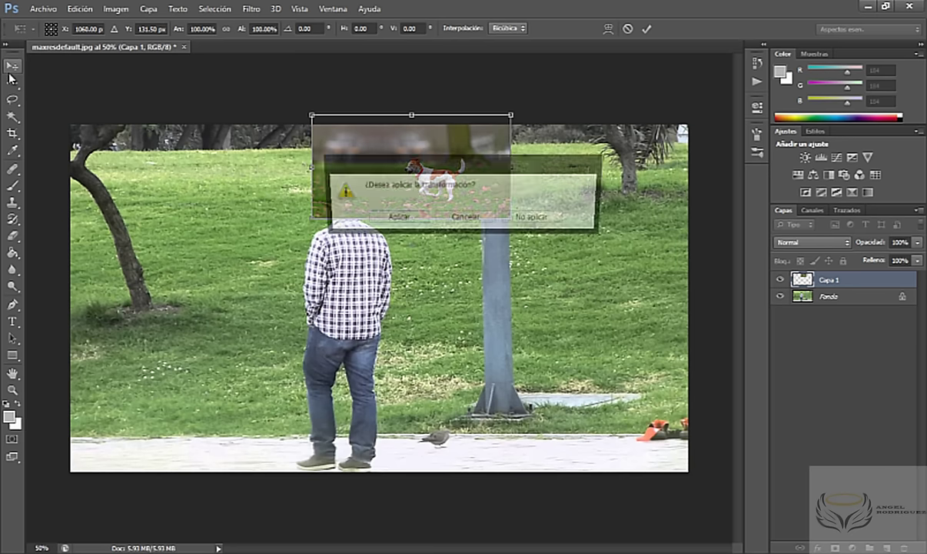
pyautogui.click(395, 219)
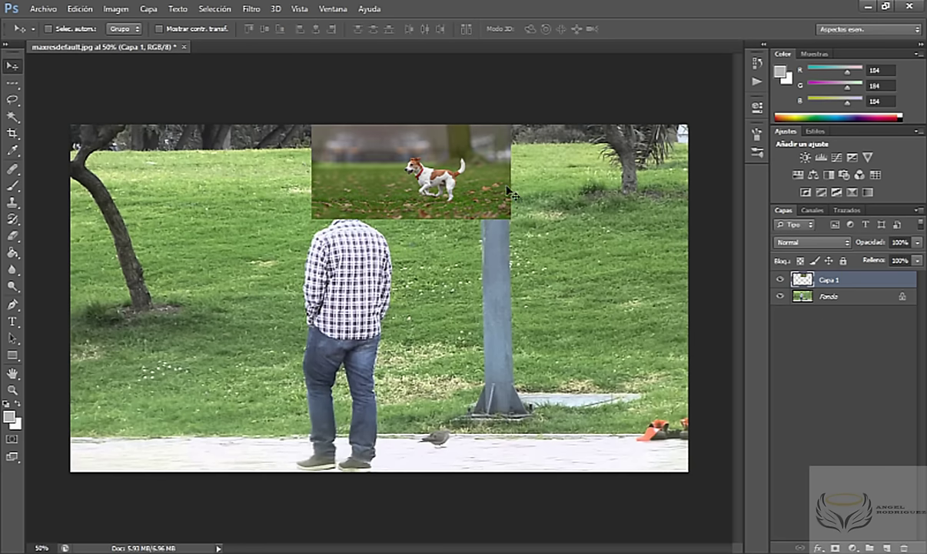
# Step: Zoom in on the dog to 300% so it fills the window
pyautogui.click(12, 389)
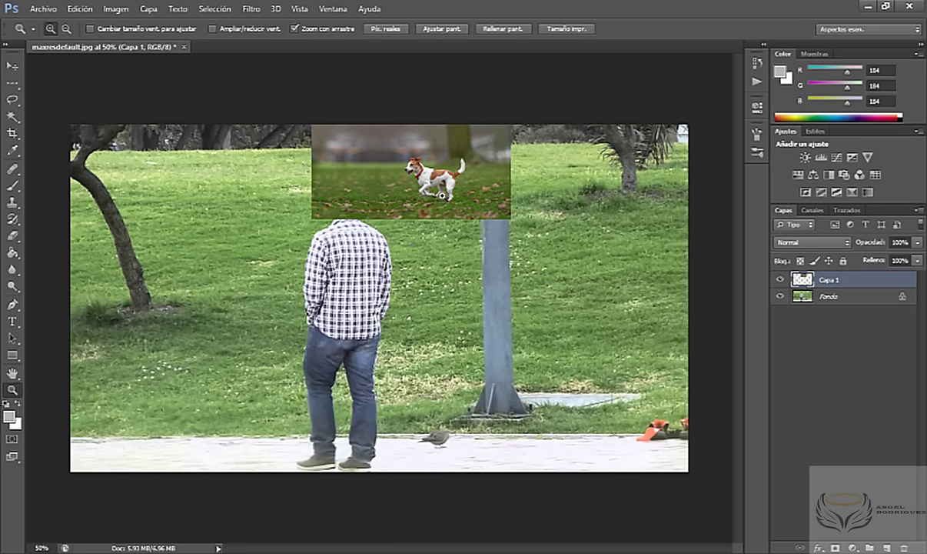
pyautogui.moveTo(442, 195); pyautogui.dragTo(447, 170)
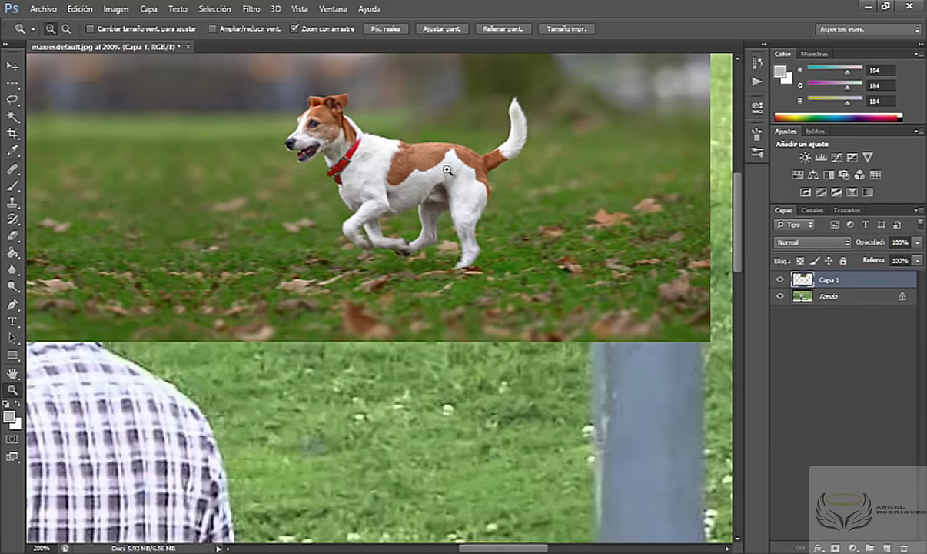
pyautogui.click(447, 170)
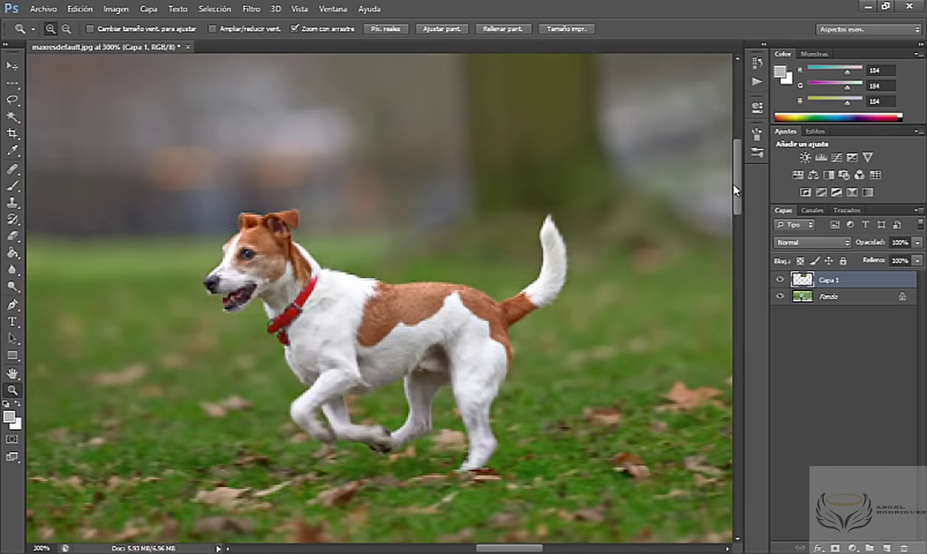
pyautogui.moveTo(734, 190); pyautogui.dragTo(736, 199)
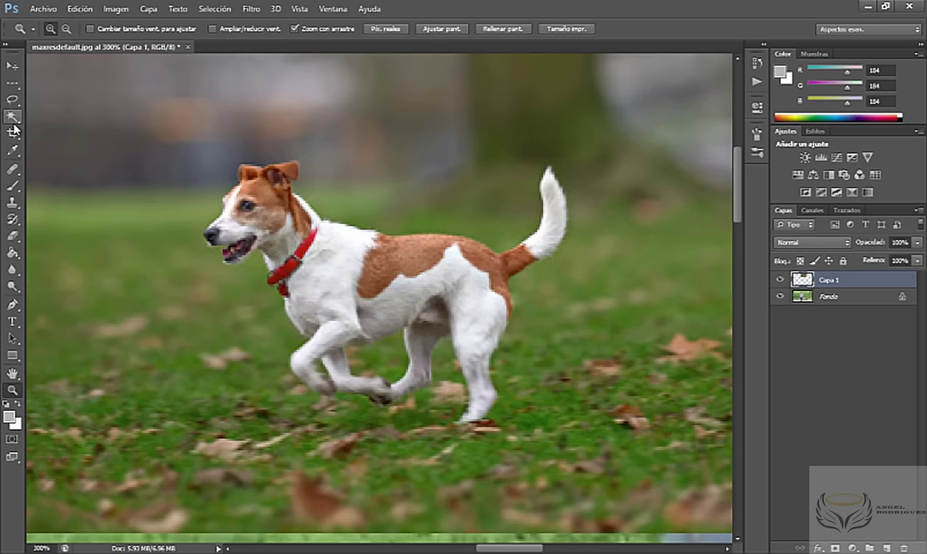
# Step: Magic-wand select the dog's chest, then add its back patch, tail and rear body
pyautogui.moveTo(16, 125); pyautogui.dragTo(85, 132)
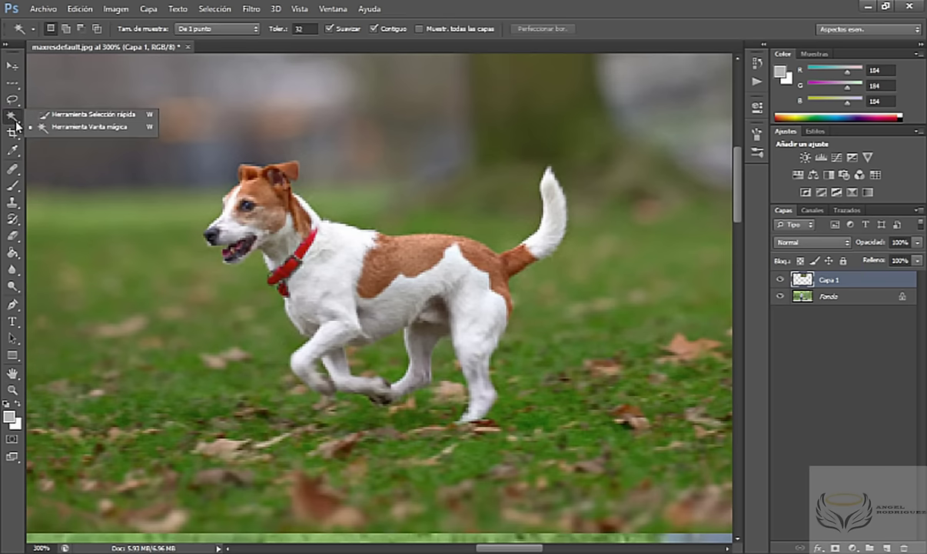
pyautogui.click(90, 128)
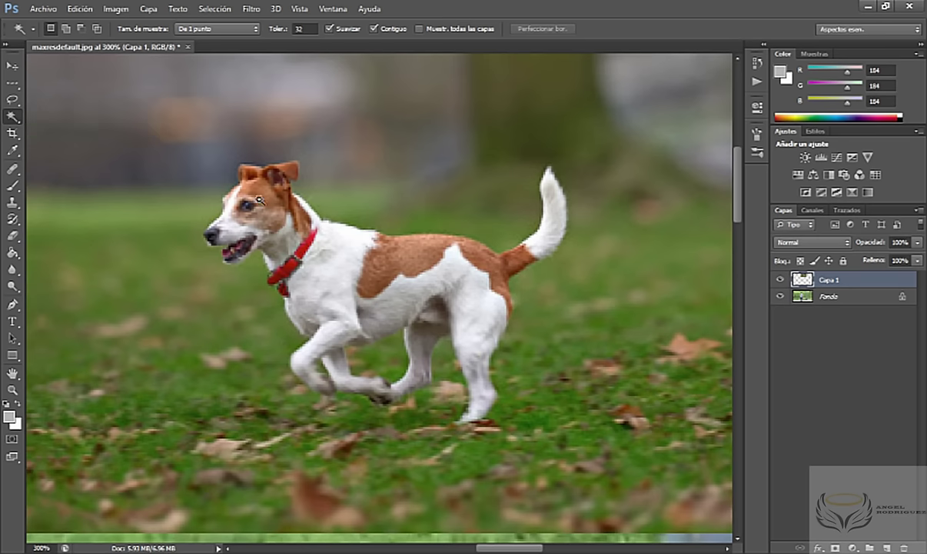
pyautogui.click(354, 261)
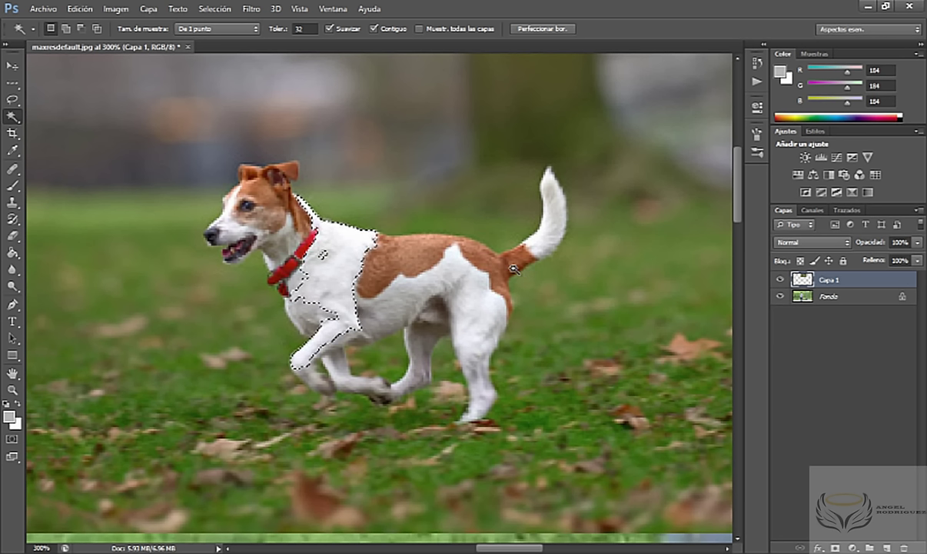
pyautogui.press('shift')
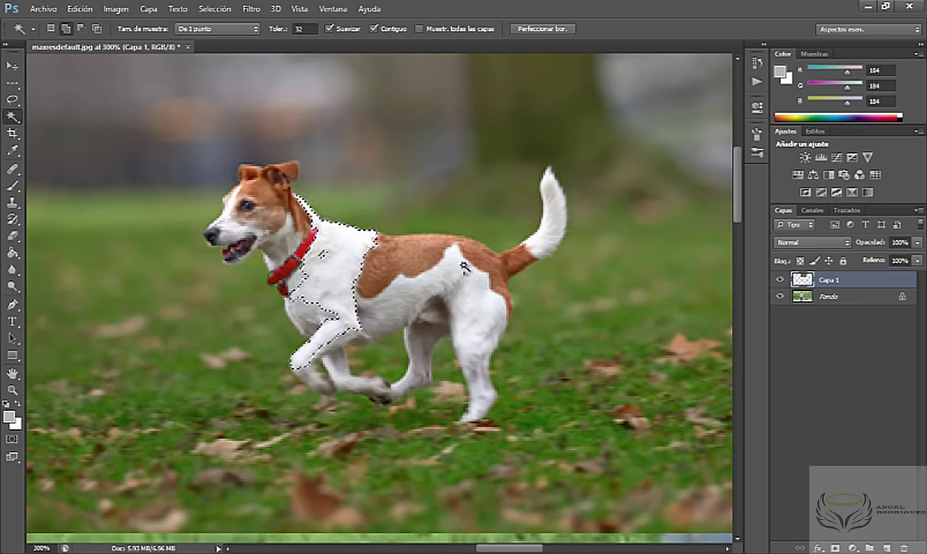
pyautogui.keyDown('shift'); pyautogui.click(418, 257); pyautogui.keyUp('shift')
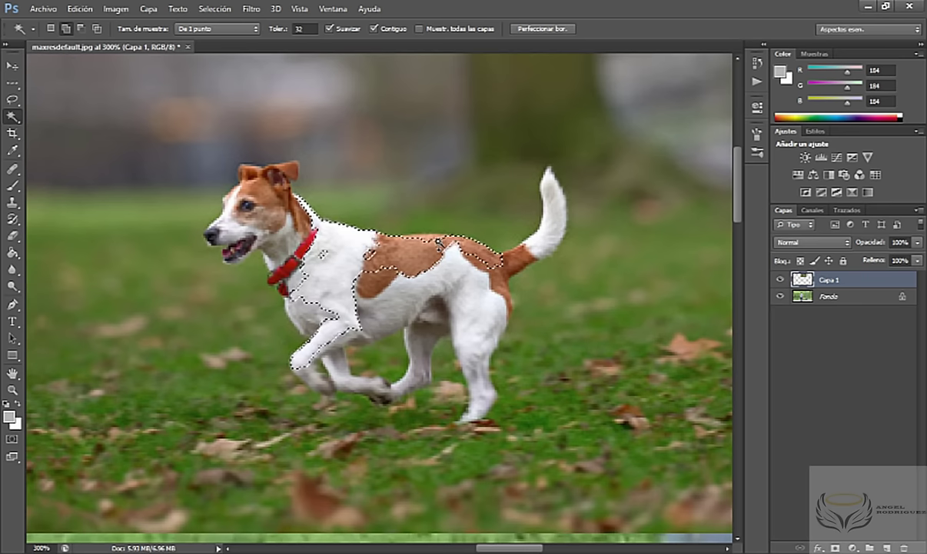
pyautogui.keyDown('shift'); pyautogui.click(522, 258); pyautogui.keyUp('shift')
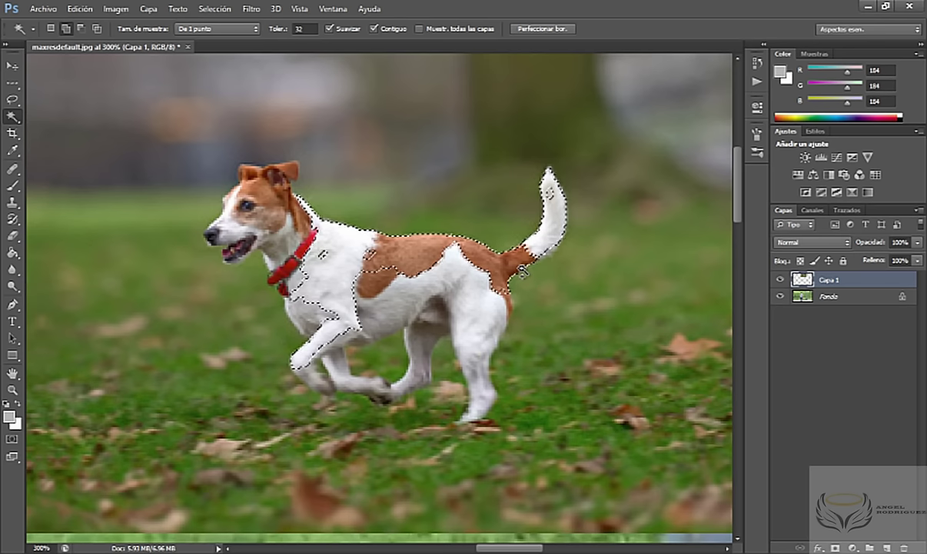
pyautogui.keyDown('shift'); pyautogui.click(465, 283); pyautogui.keyUp('shift')
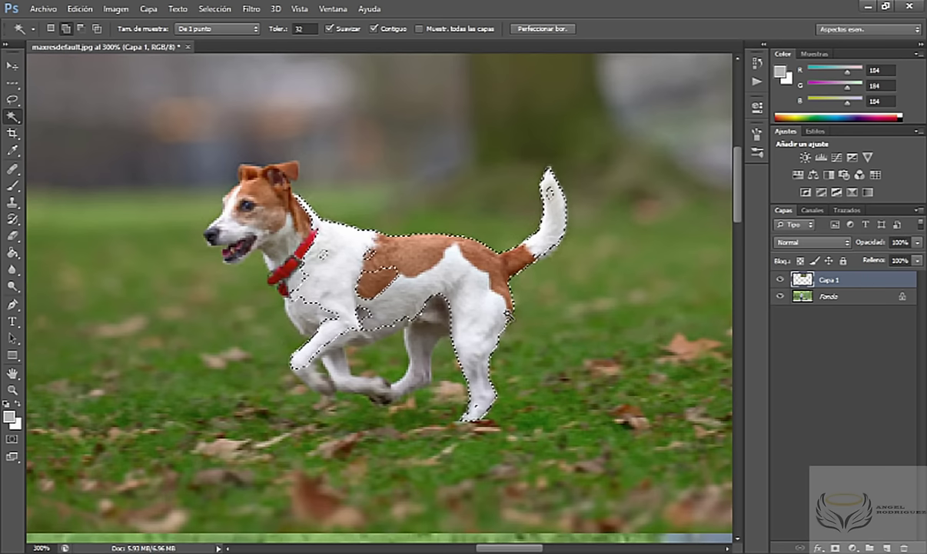
# Step: Add the shoulder, the gap by the brown patch, both hind legs and the head
pyautogui.click(341, 294)
pyautogui.click(373, 281)
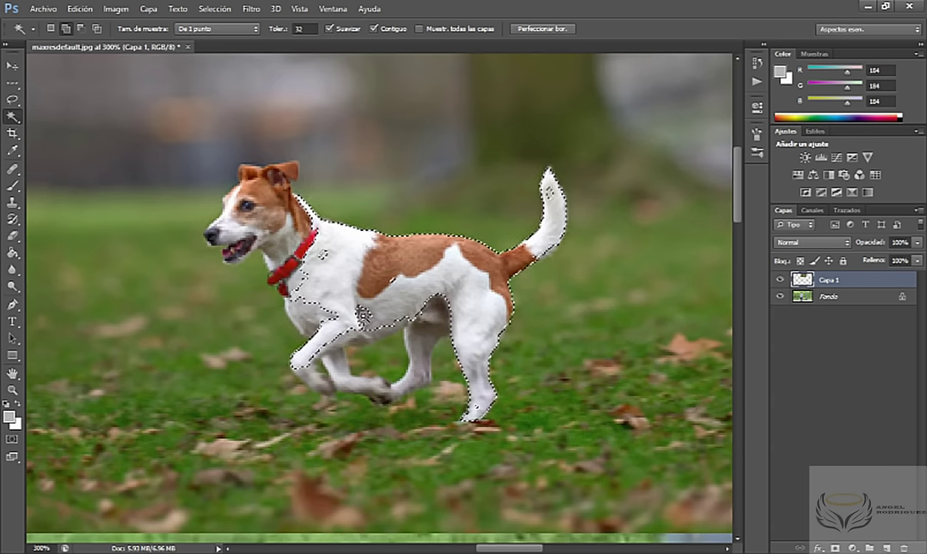
pyautogui.click(431, 321)
pyautogui.click(408, 317)
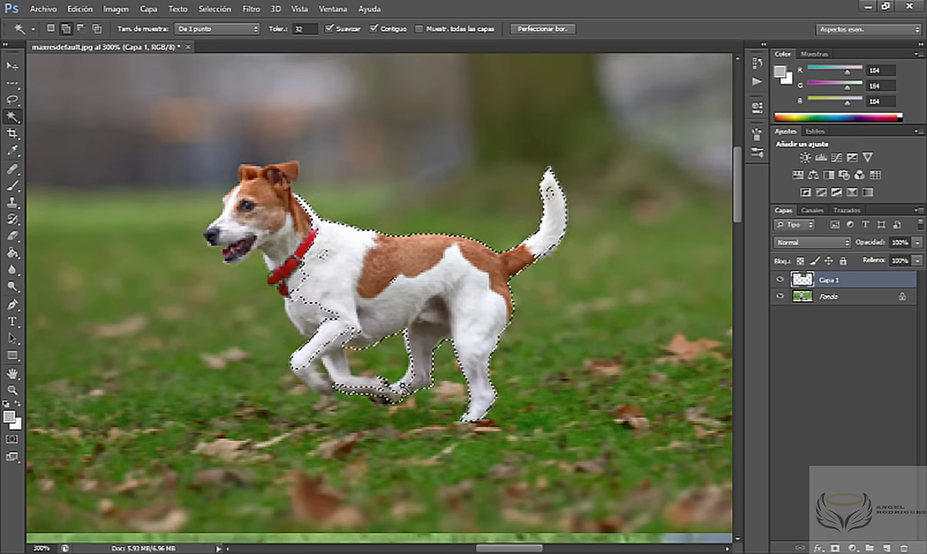
pyautogui.keyDown('shift'); pyautogui.click(324, 254); pyautogui.keyUp('shift')
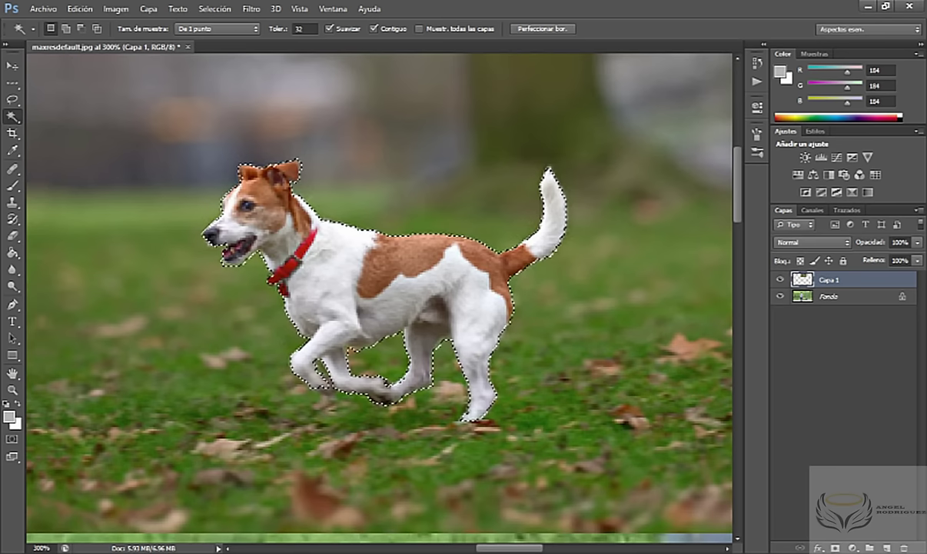
# Step: Mask Capa 1 to hide the grass around the dog, then zoom out to 50%
pyautogui.click(835, 548)
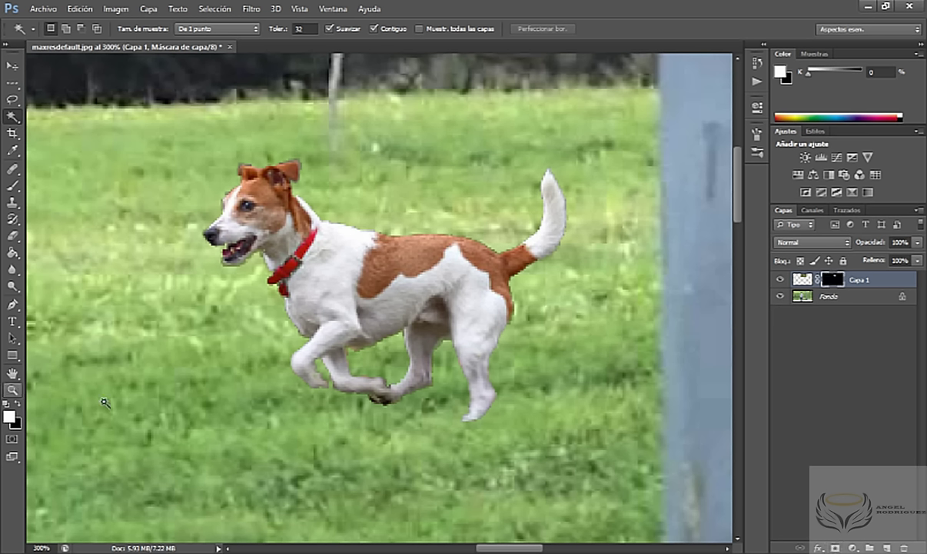
pyautogui.click(12, 389)
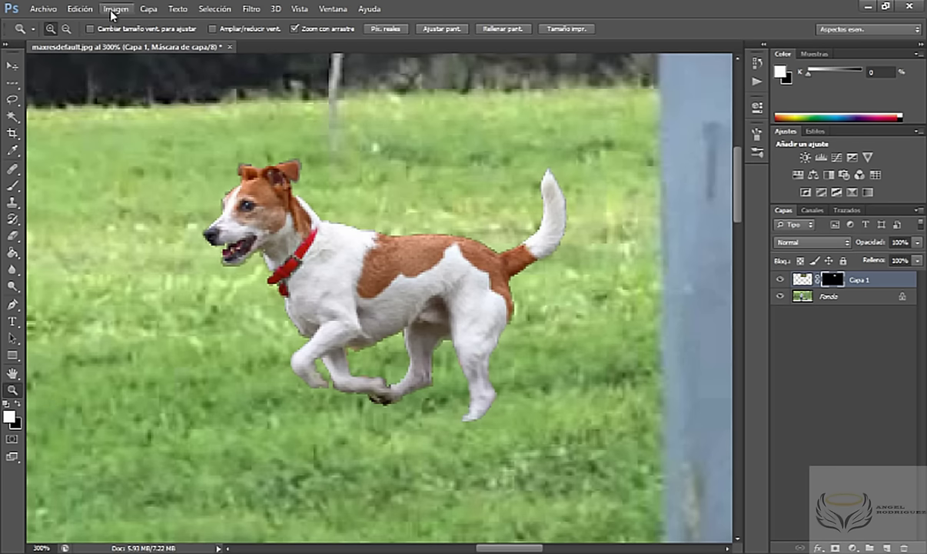
pyautogui.click(66, 29)
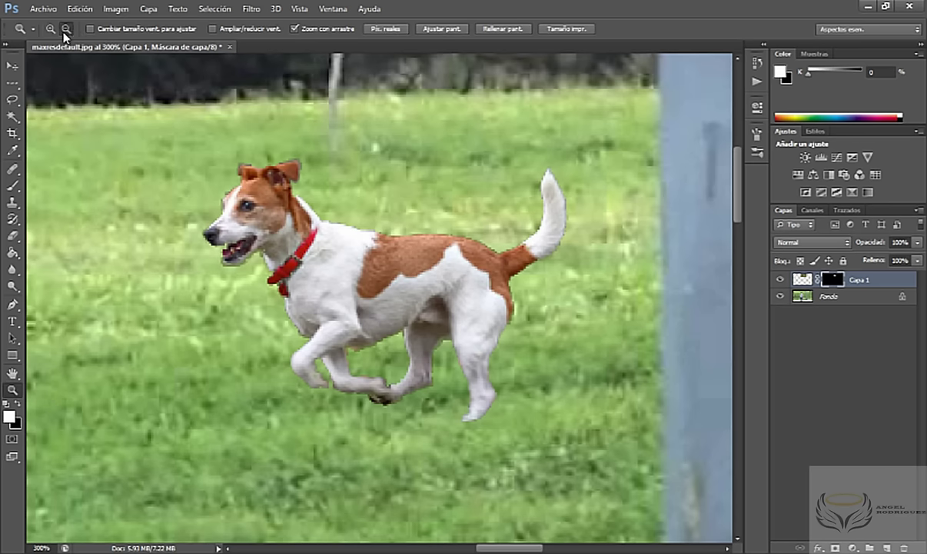
pyautogui.click(150, 186)
pyautogui.click(149, 188)
pyautogui.click(150, 190)
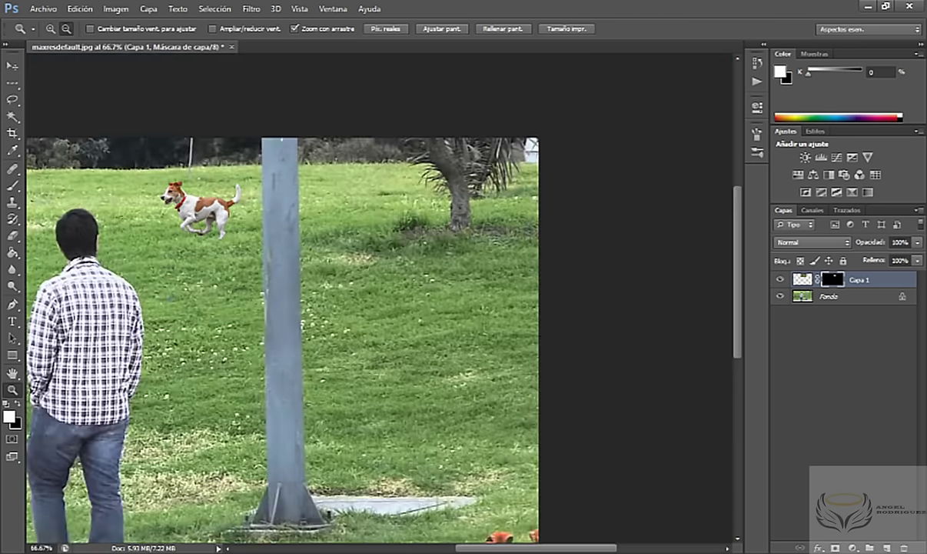
pyautogui.moveTo(514, 548); pyautogui.dragTo(448, 547)
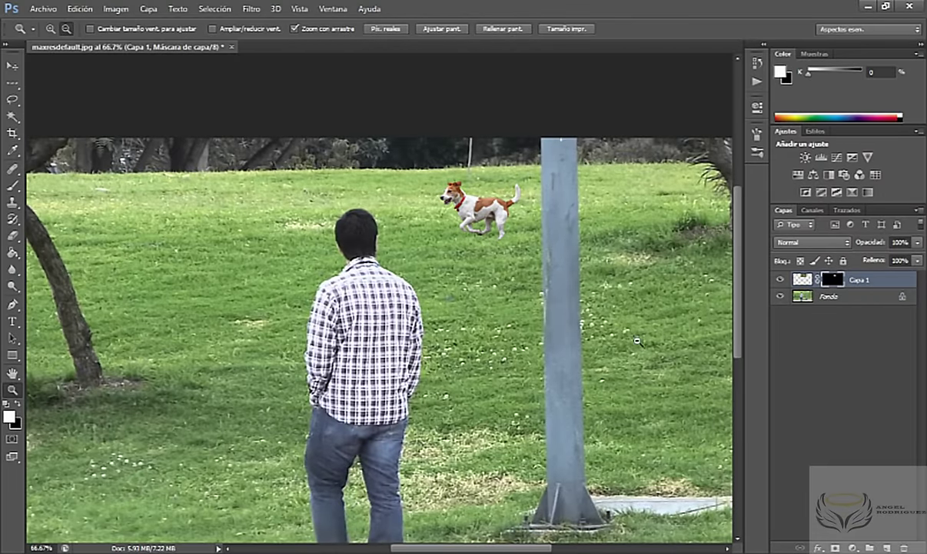
pyautogui.moveTo(740, 249); pyautogui.dragTo(739, 269)
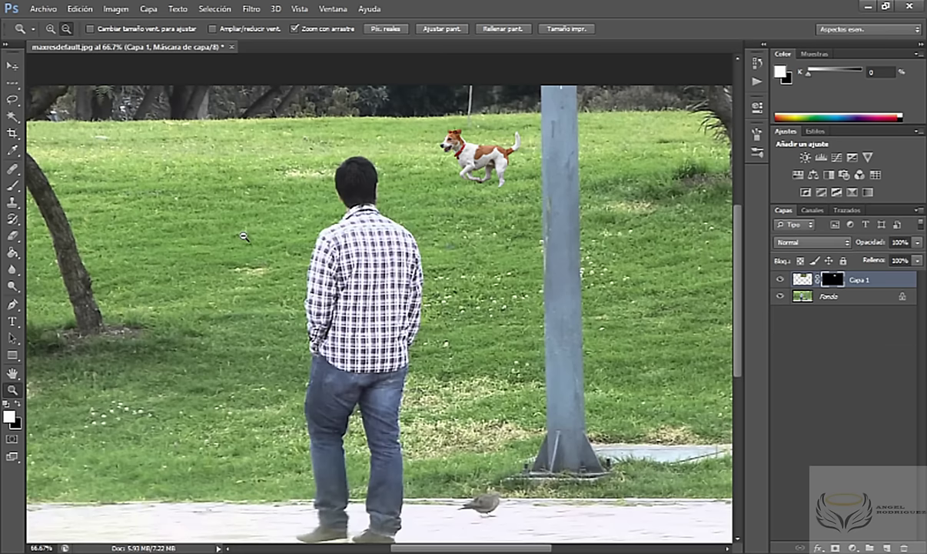
pyautogui.click(244, 233)
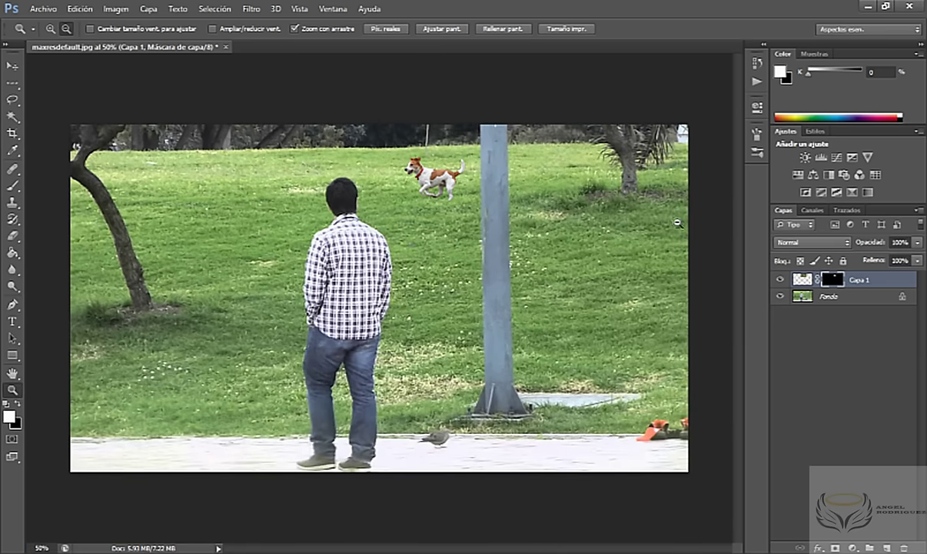